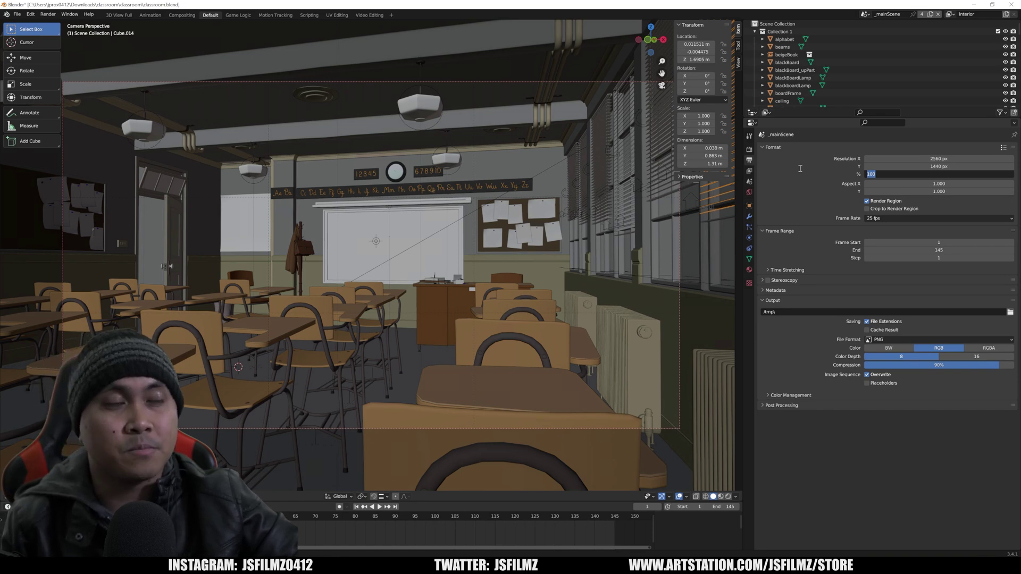
Raise the Cycles final render samples from 300 to 1024 in Render Properties, leaving viewport samples at 50.
click(749, 150)
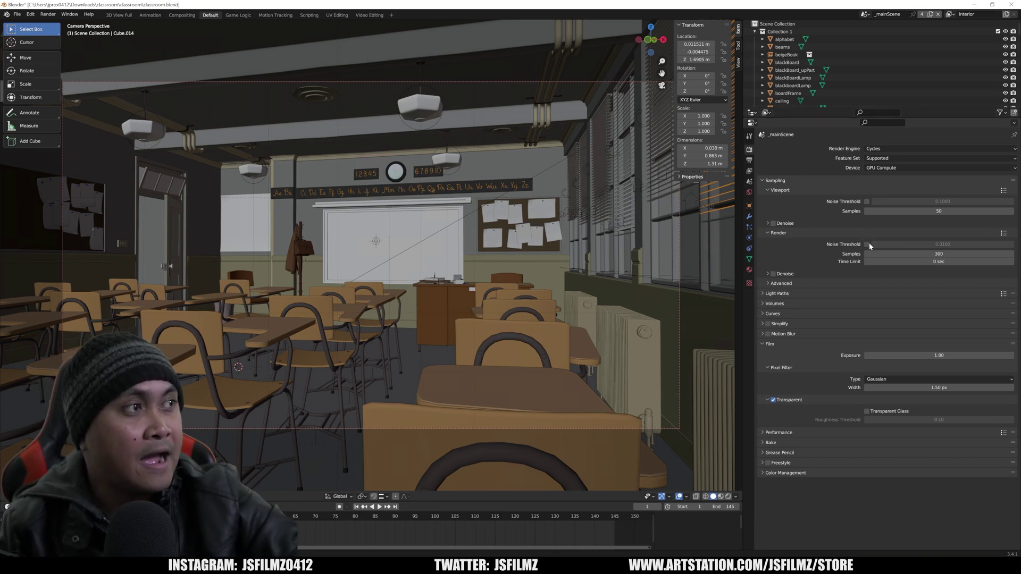
click(928, 253)
text(1024)
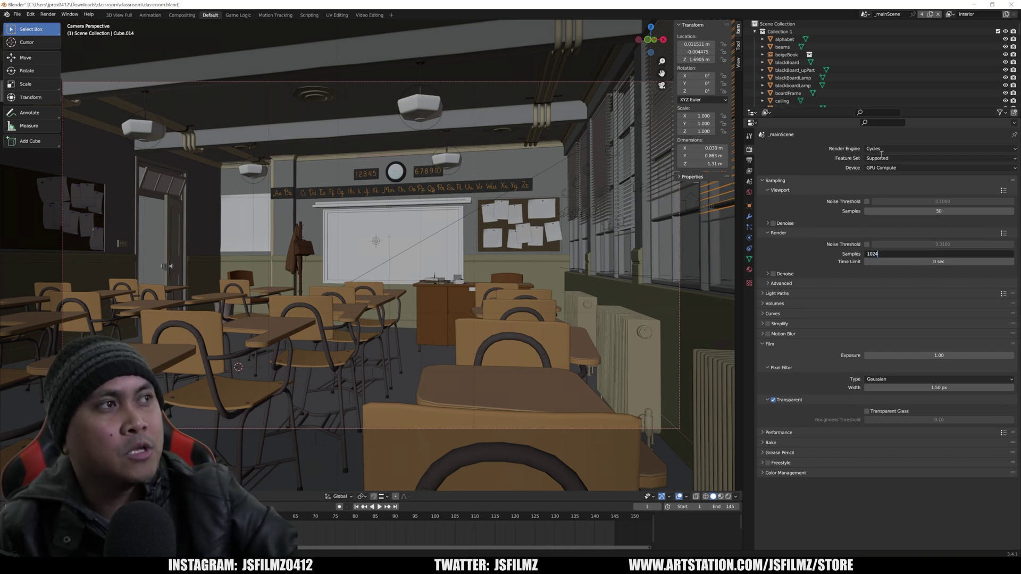
Review the CUDA GPUs in Preferences, then keep OptiX as the render backend.
click(30, 15)
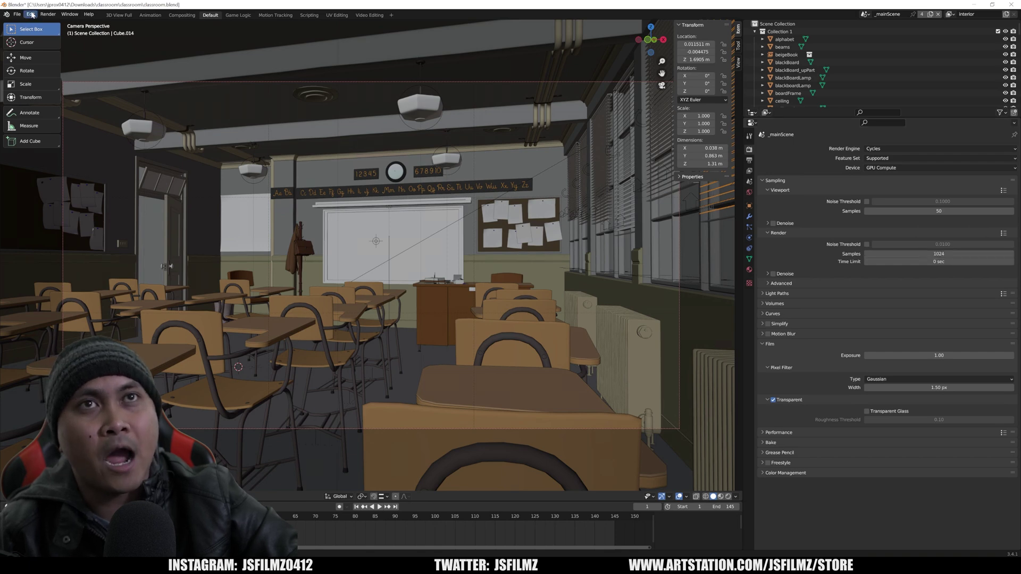
click(30, 14)
click(42, 125)
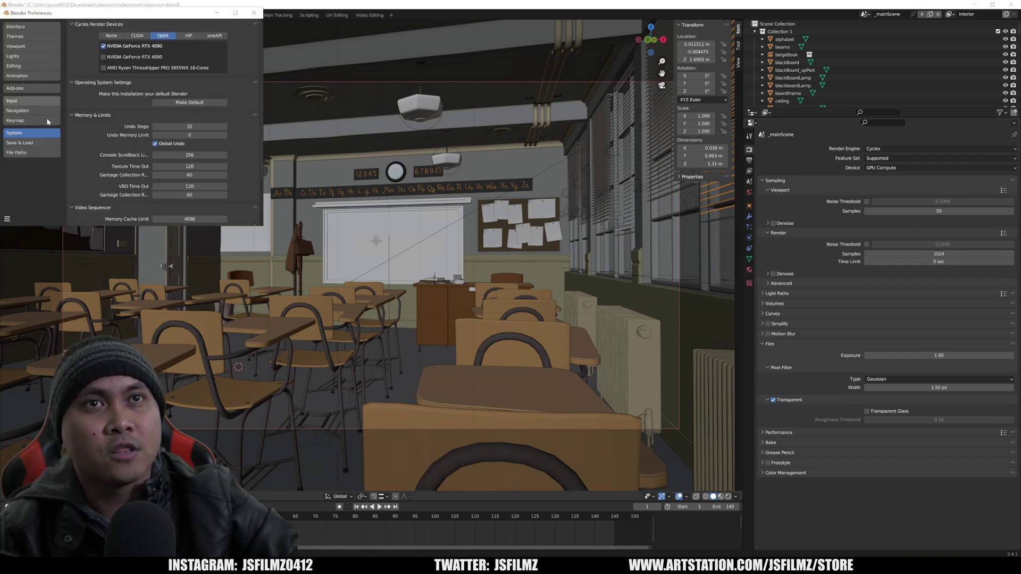
click(136, 36)
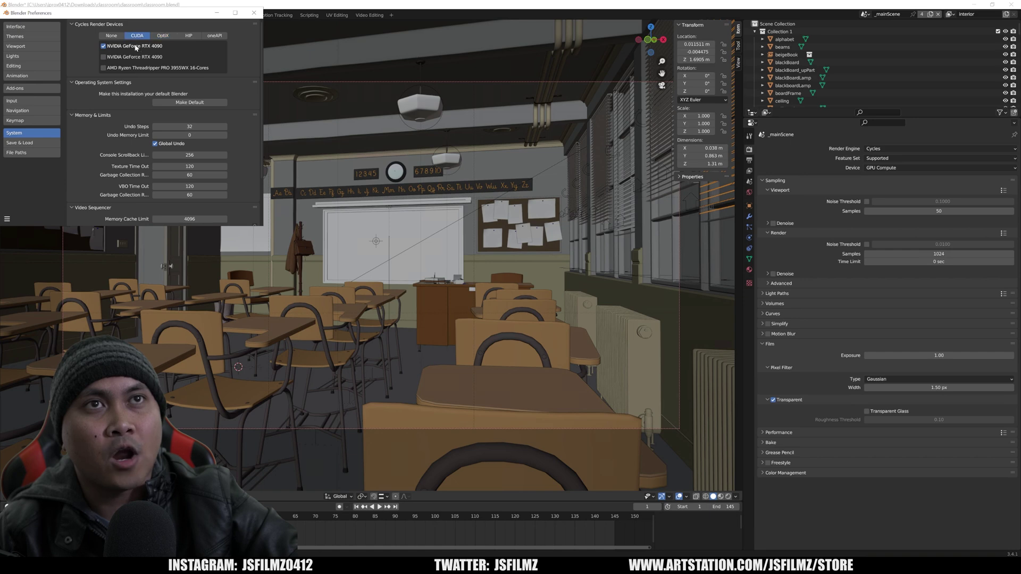
click(162, 35)
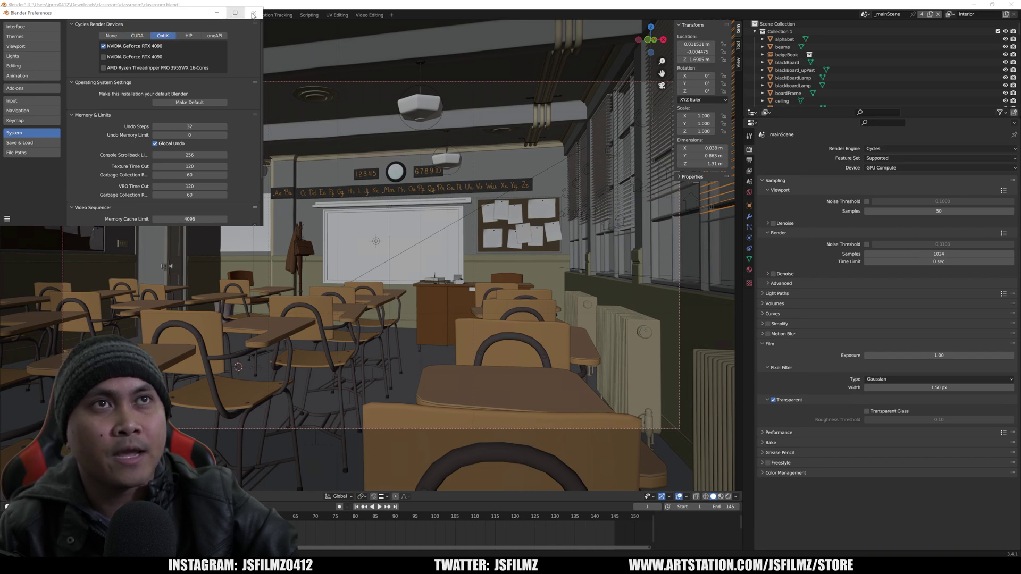
click(253, 14)
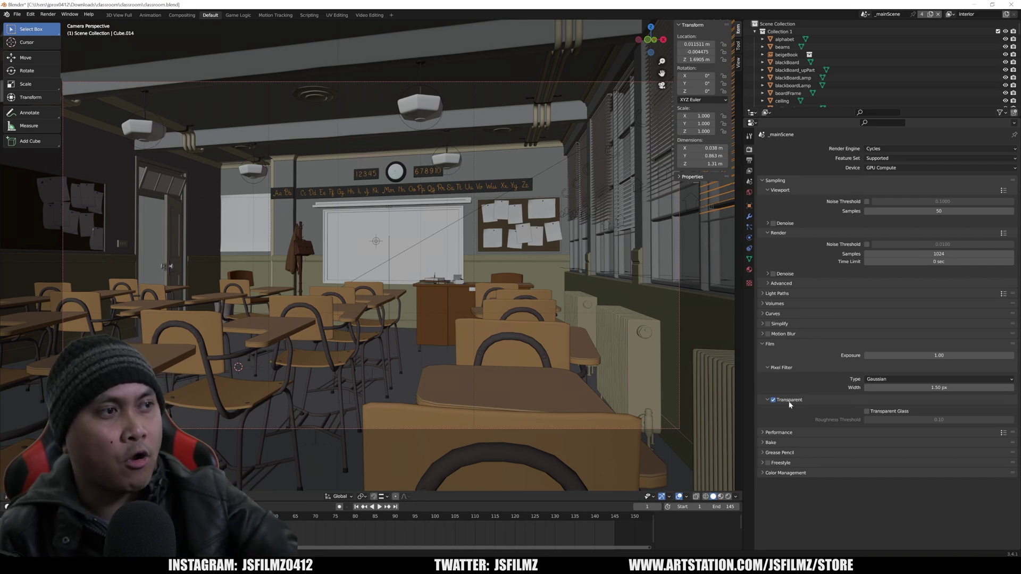
Turn on Persistent Data in the Performance settings for final renders.
click(880, 432)
scroll(880, 433, down, 2)
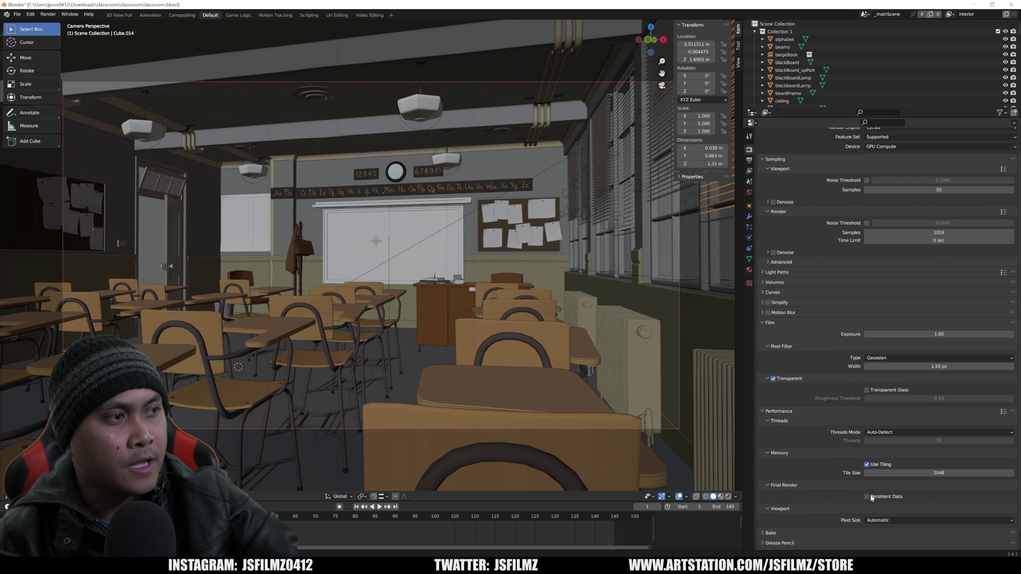
click(867, 497)
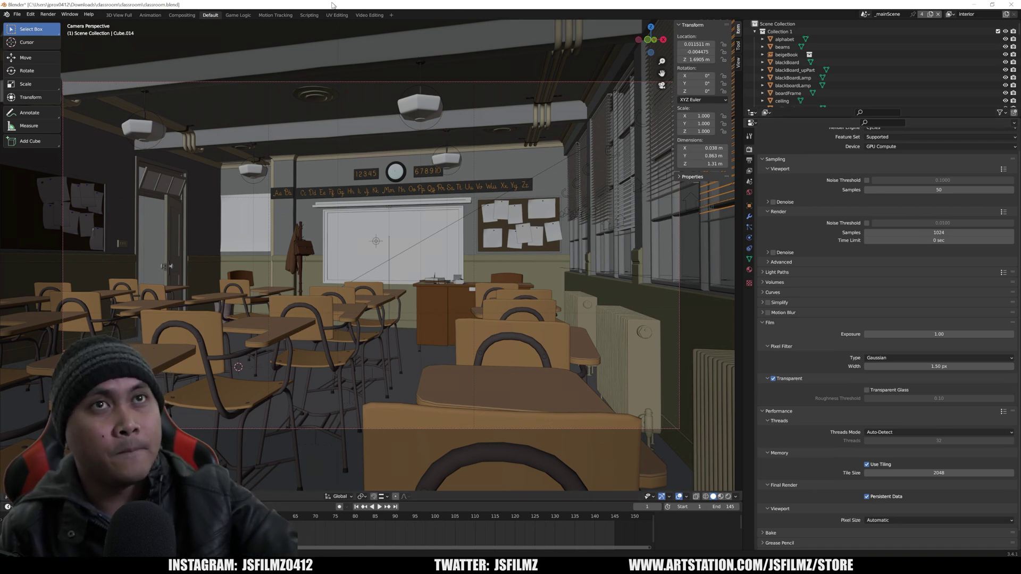
Render the classroom frame at 1024 samples, re-rendering for a timed run of 01:10.77.
key(F12)
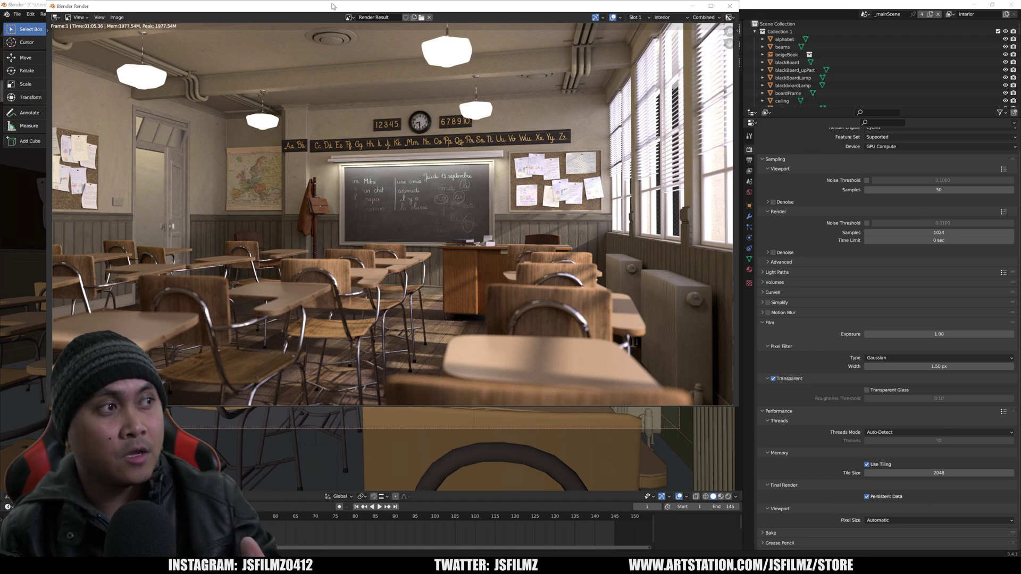
key(F12)
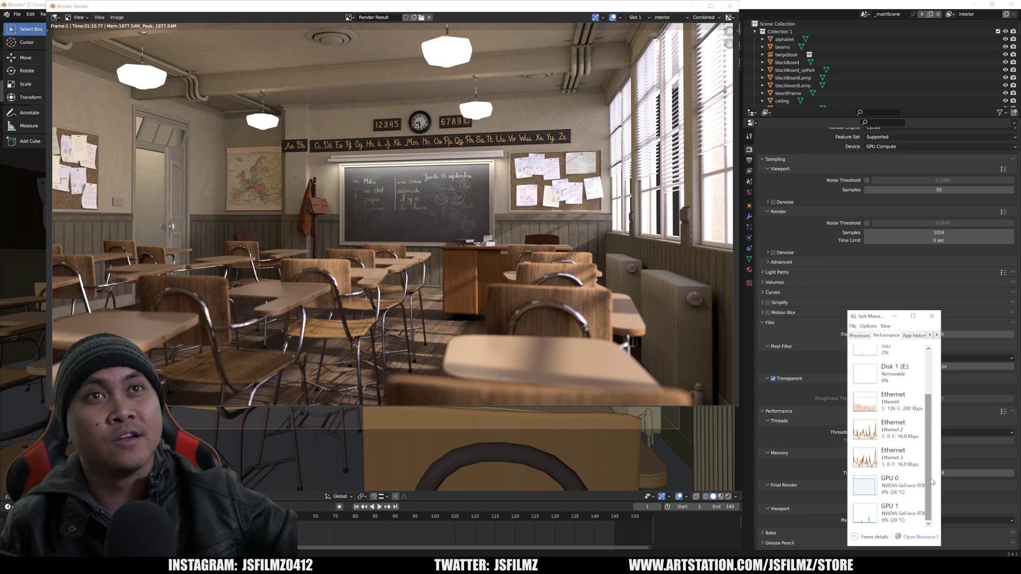
Save the finished 1024-sample classroom render with Image > Save As.
click(117, 17)
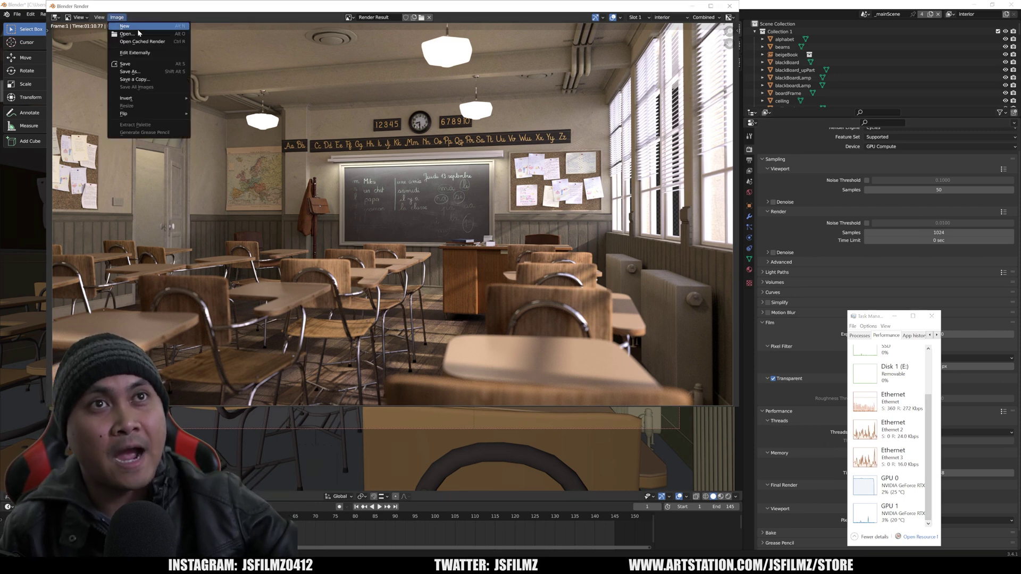
click(143, 77)
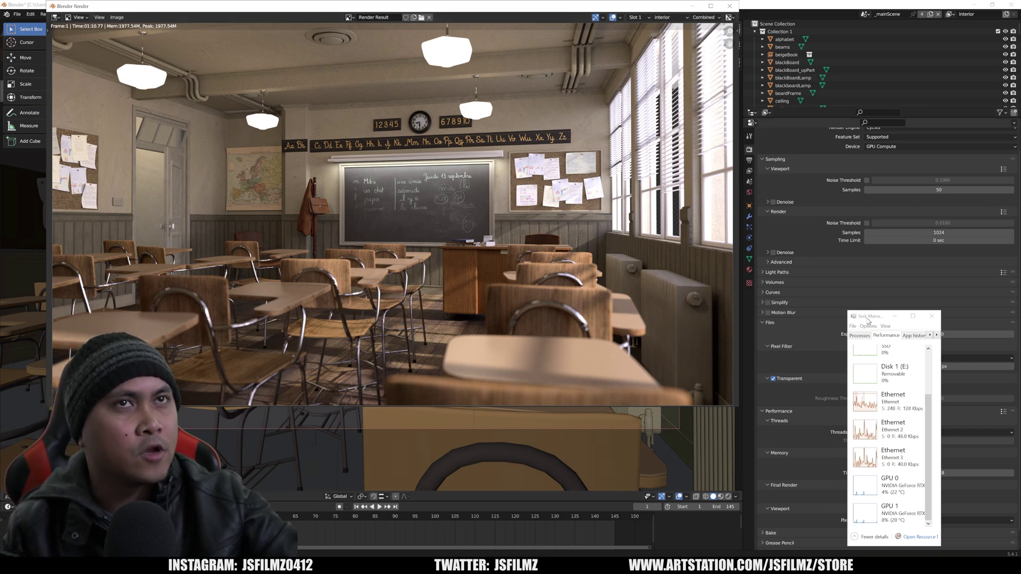
Switch rendering to CUDA on a single RTX 4090 and start a new 1024-sample render.
click(732, 6)
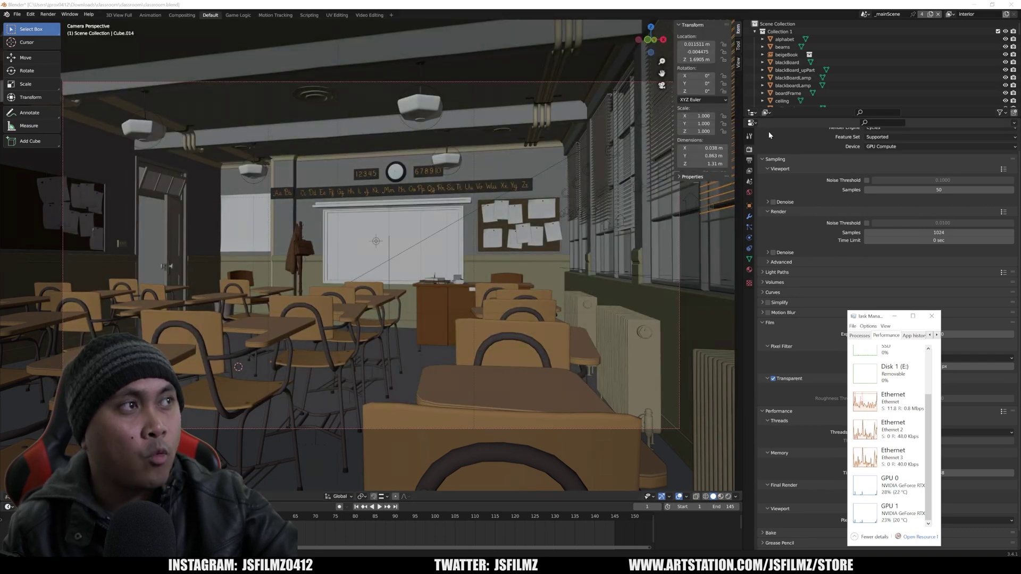
click(31, 15)
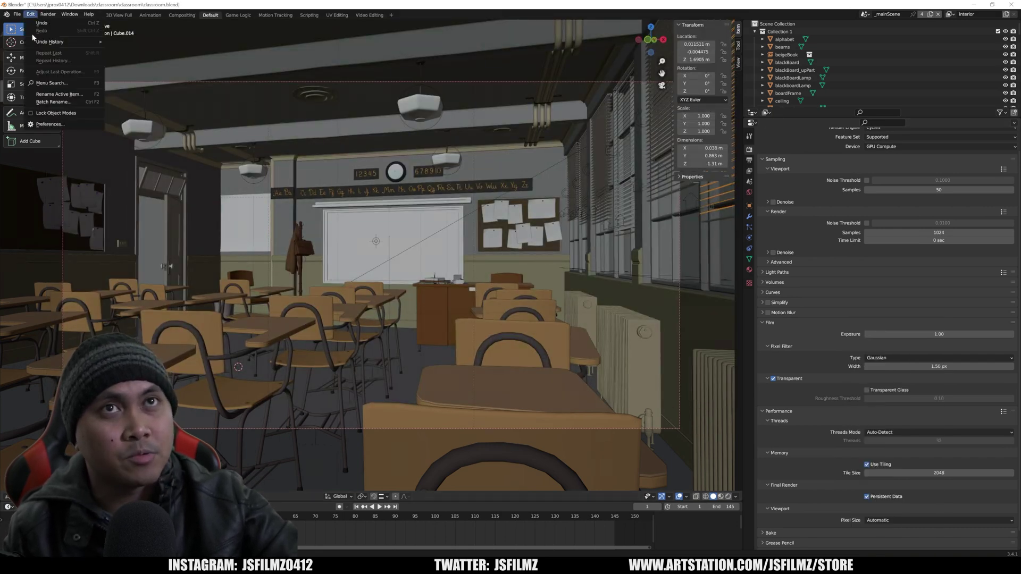
click(47, 125)
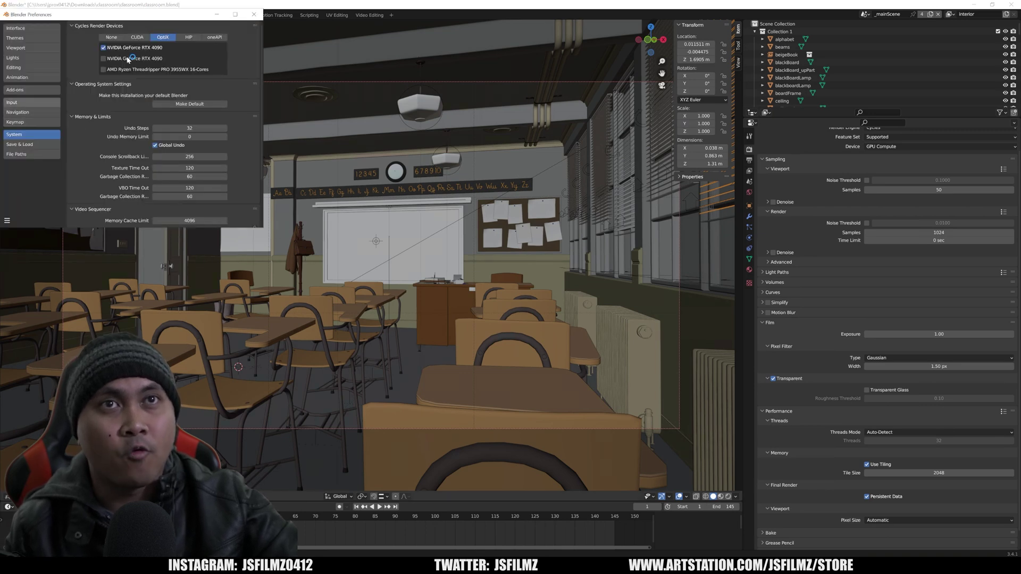
click(137, 37)
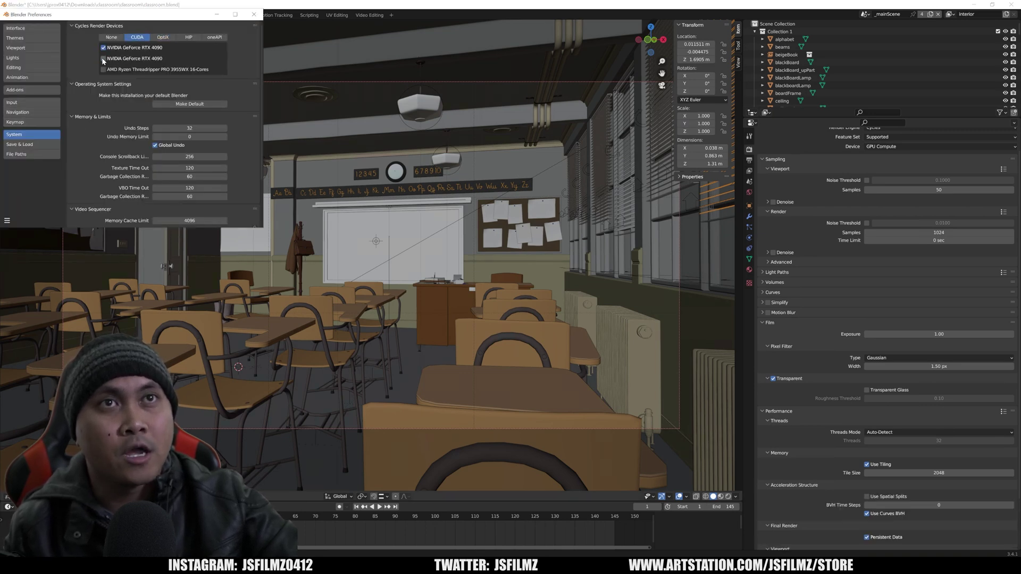
click(254, 15)
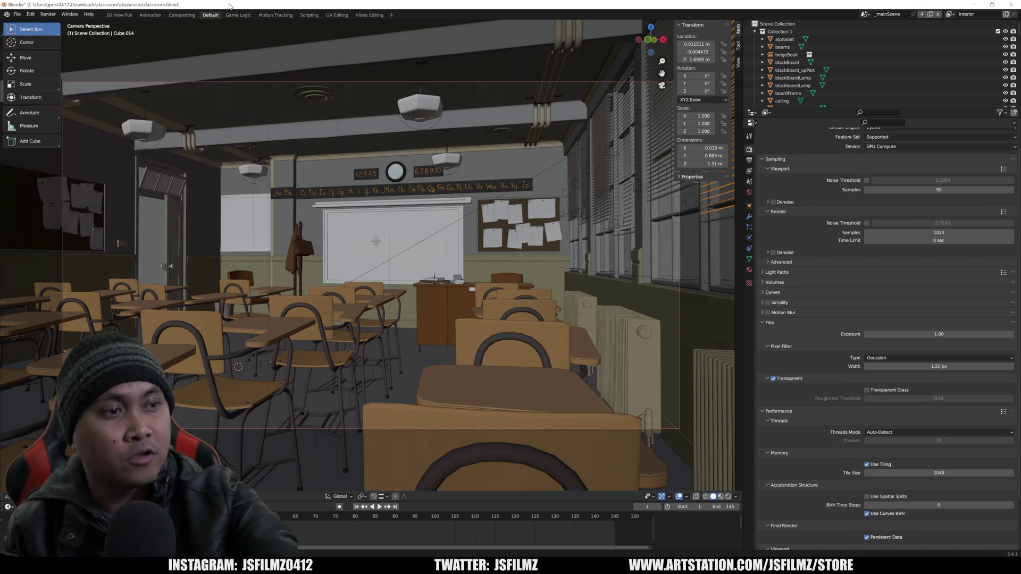
key(F12)
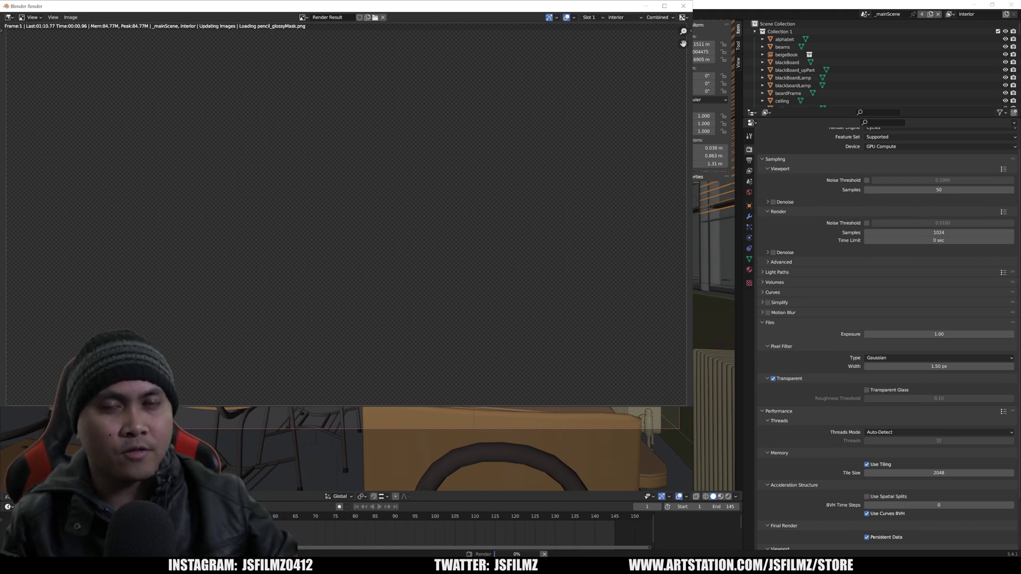
Watch GPU 0 and GPU 1 load in Task Manager during the render, then enable Denoise.
key(ctrl+shift+Escape)
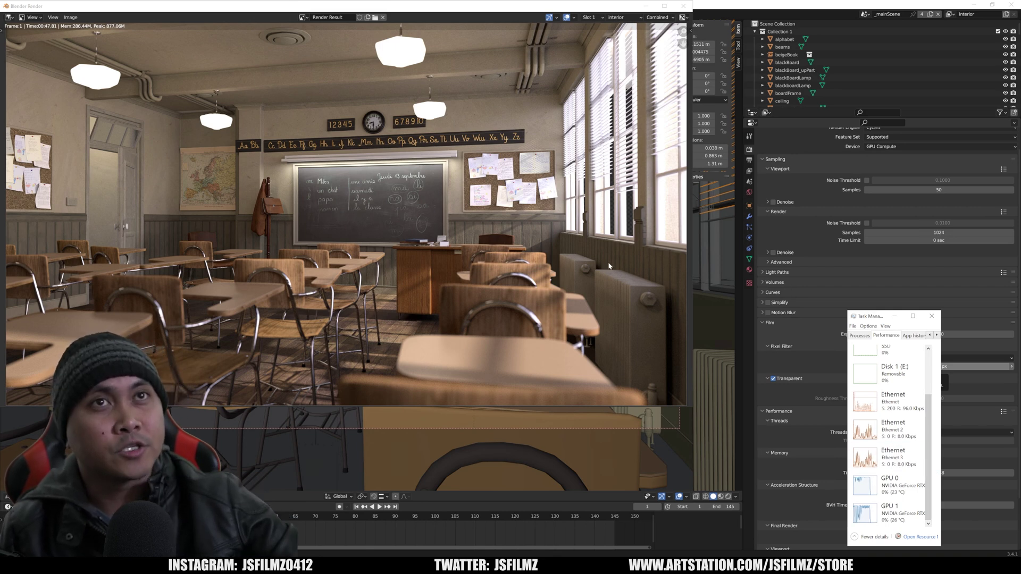
click(772, 253)
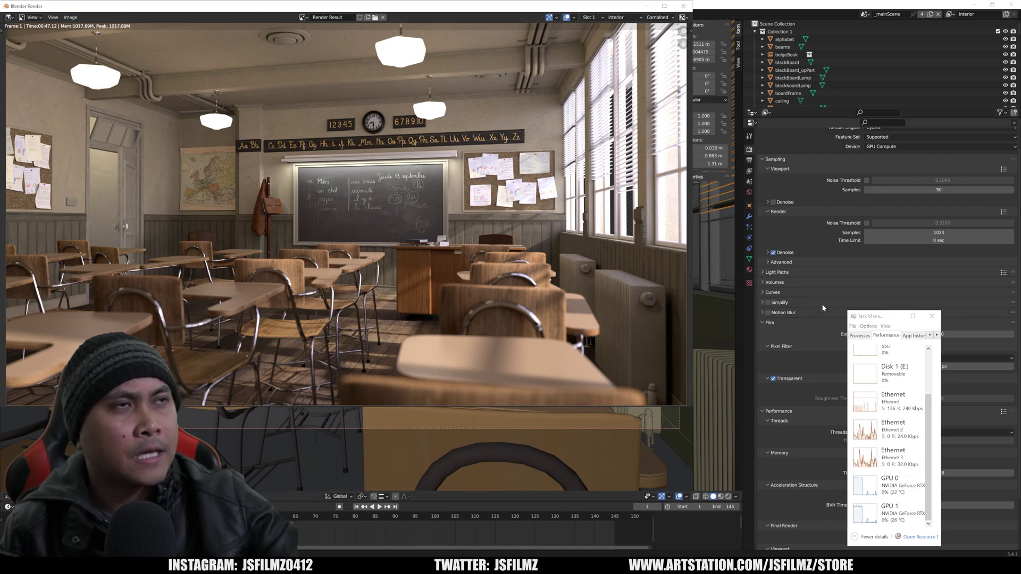
Re-render the classroom at 512 denoised samples while checking GPU usage, finishing in 00:25.47.
click(936, 232)
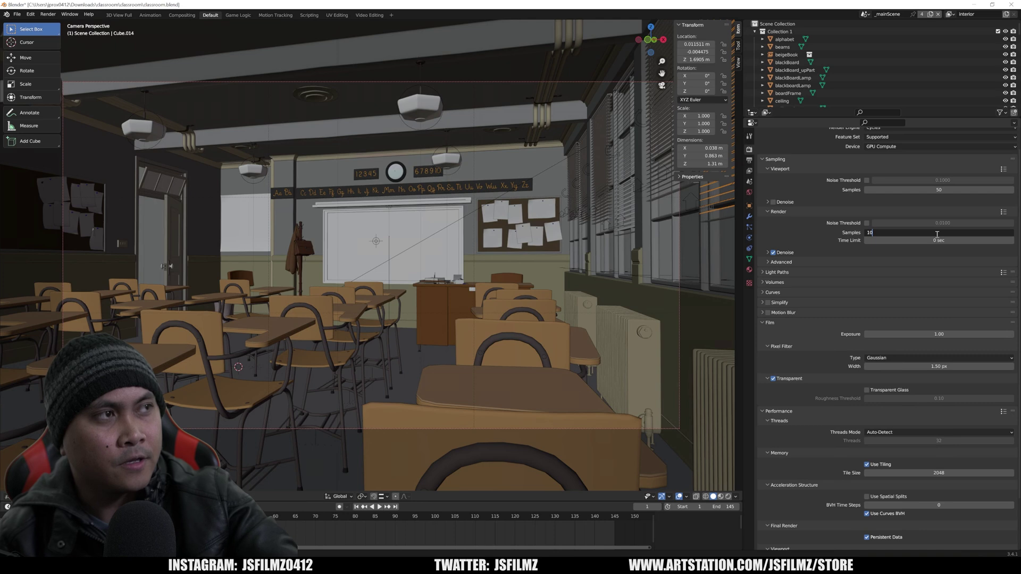
text(512)
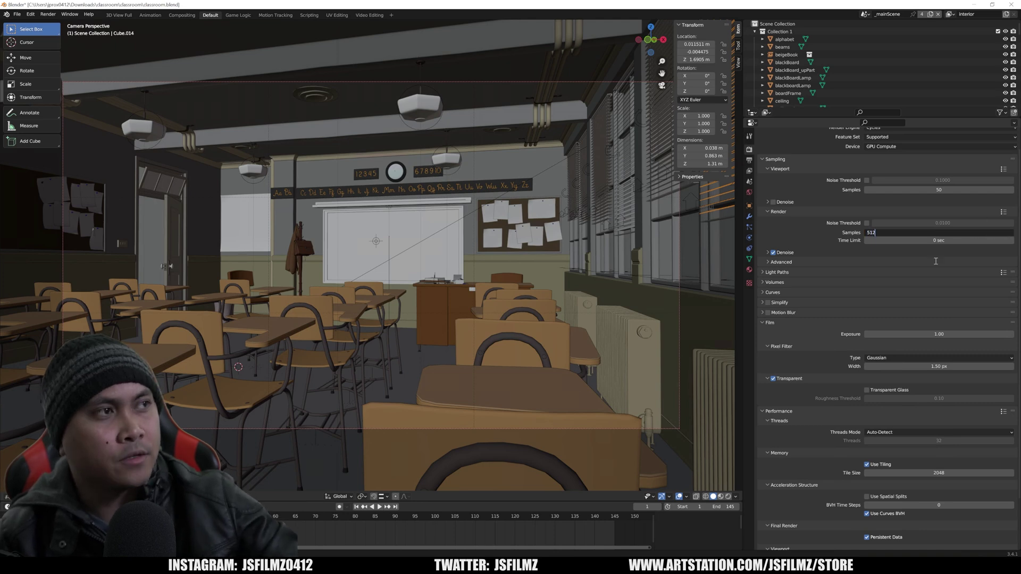
key(Return)
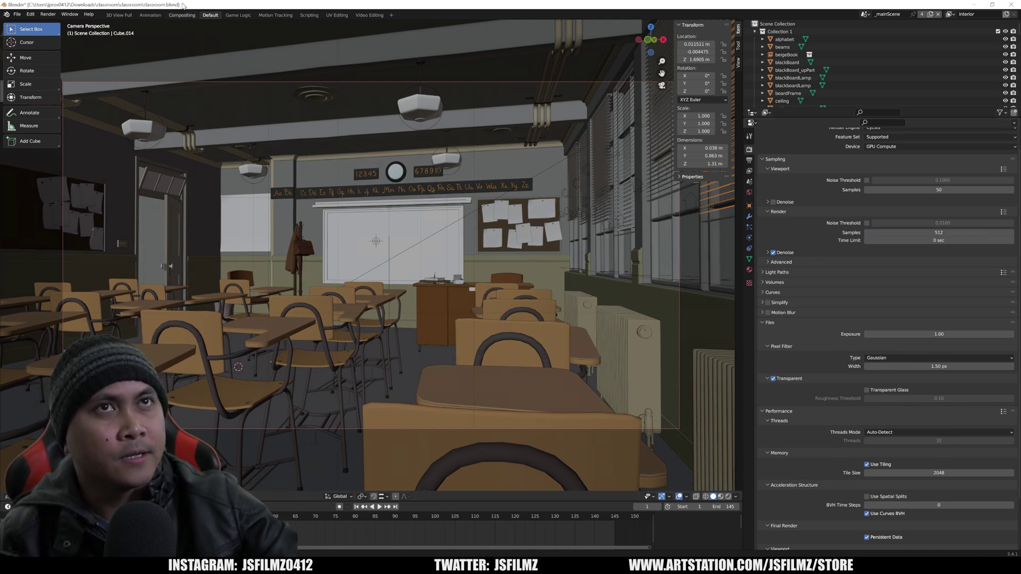
key(F12)
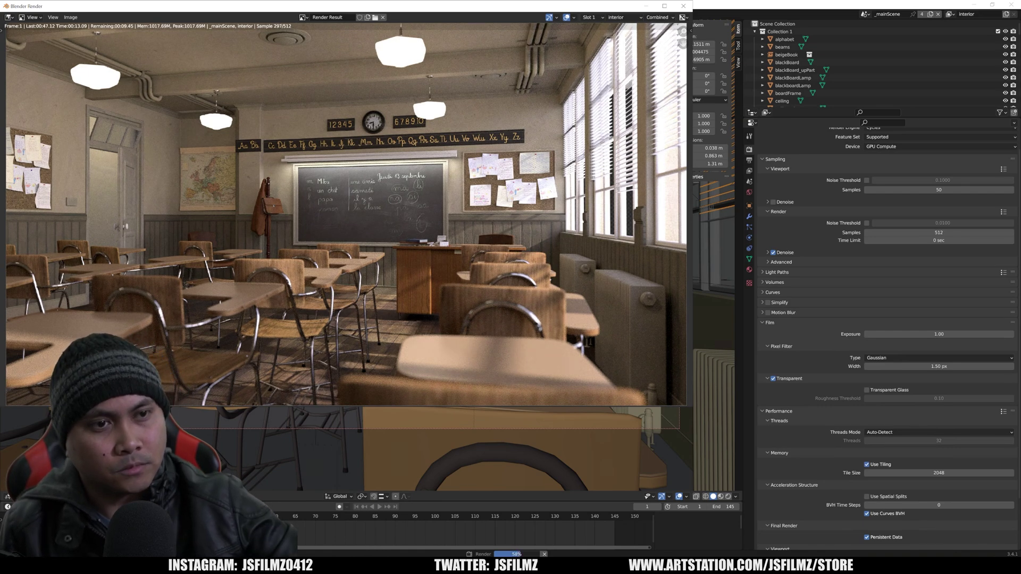
key(alt+Tab)
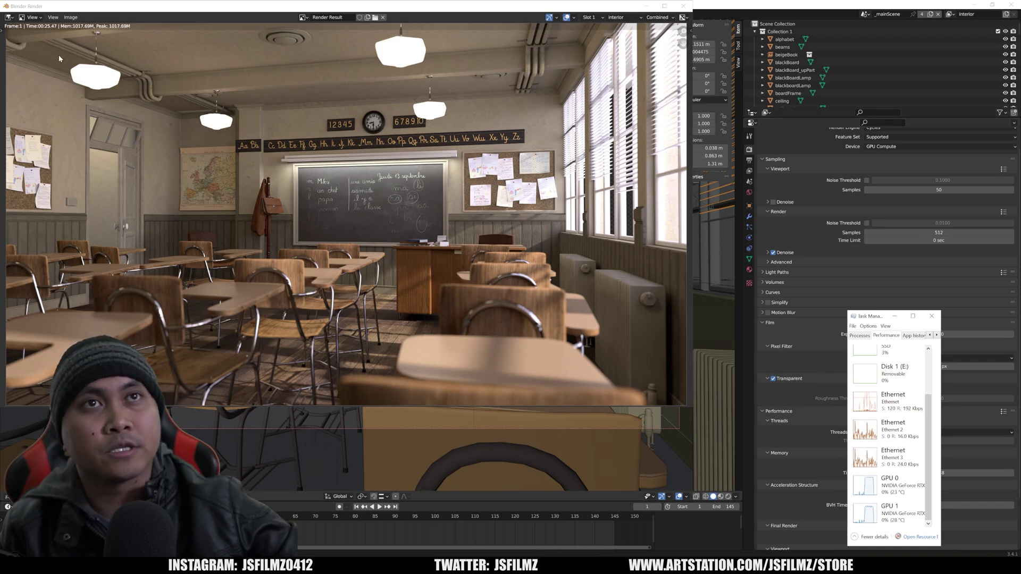
Flip between zoomed 512dualdenoised.png and 1024dual.png to compare desk and floor detail.
click(71, 17)
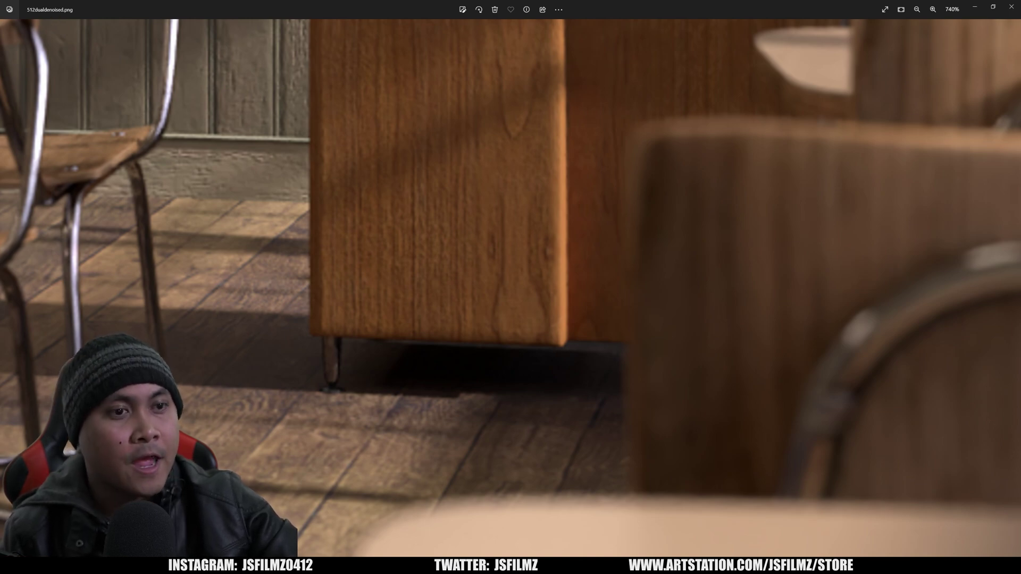
key(Left)
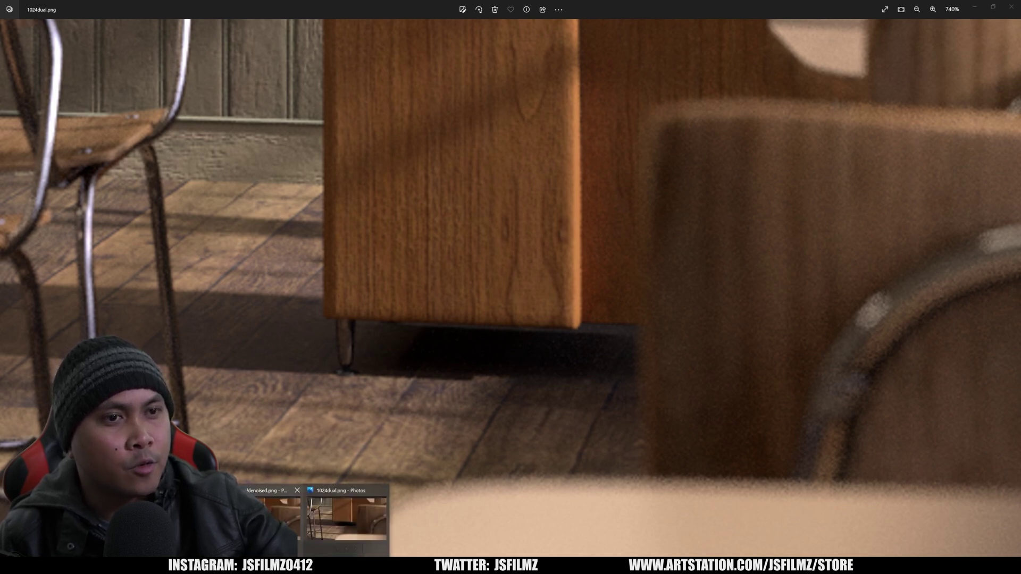
key(alt+Tab)
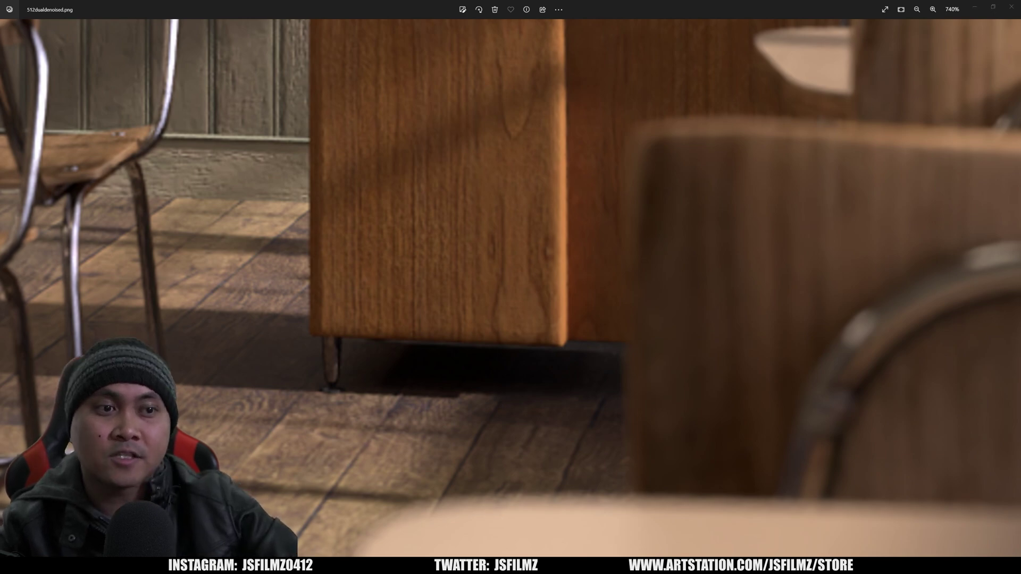
click(345, 520)
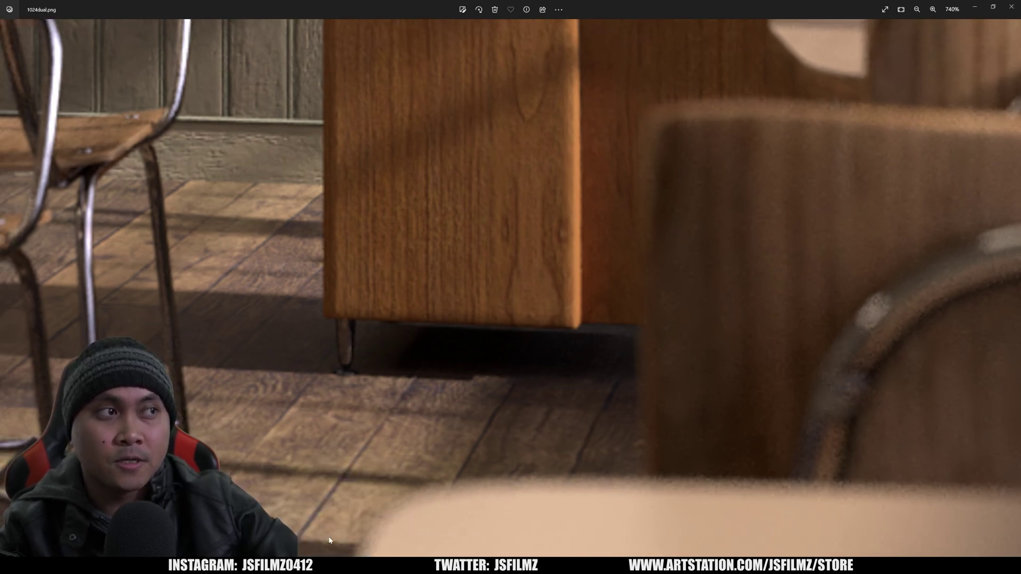
click(345, 513)
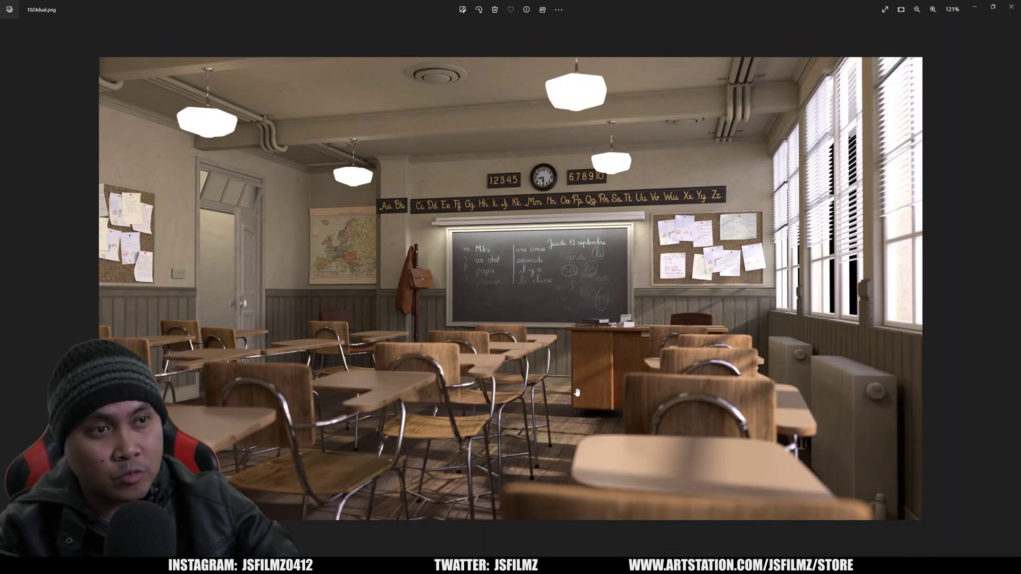
Zoom out to the full frame and alternate 1024dual.png with 512dualdenoised.png, ending on the denoised one.
mouse_move(311, 558)
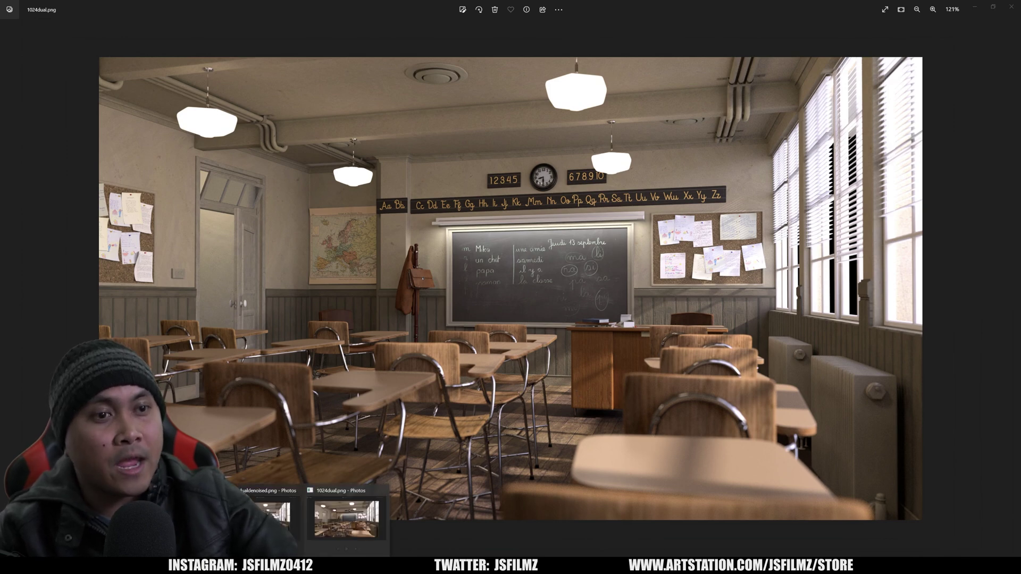
click(343, 515)
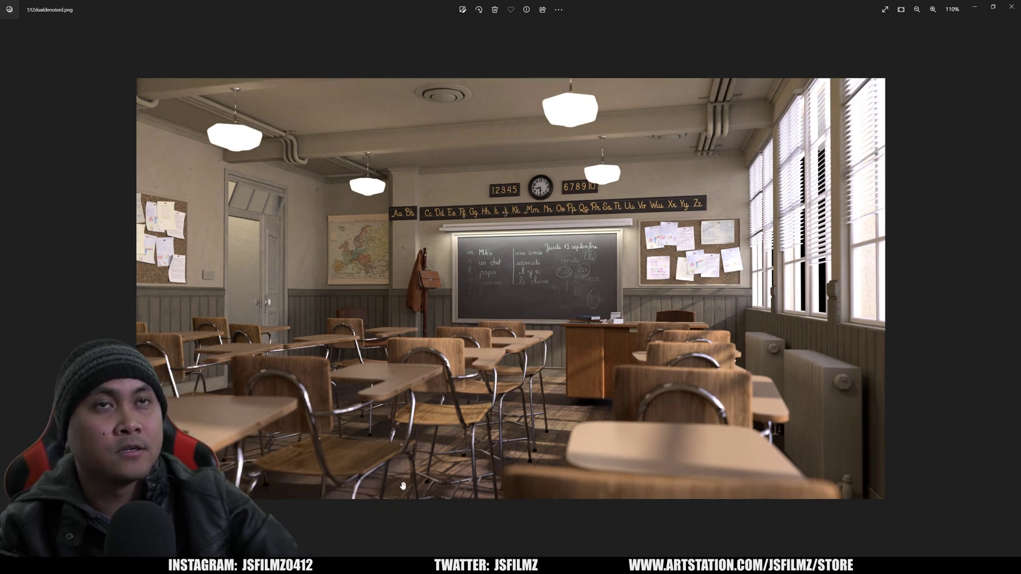
ctrl+scroll(601, 482, up, 1)
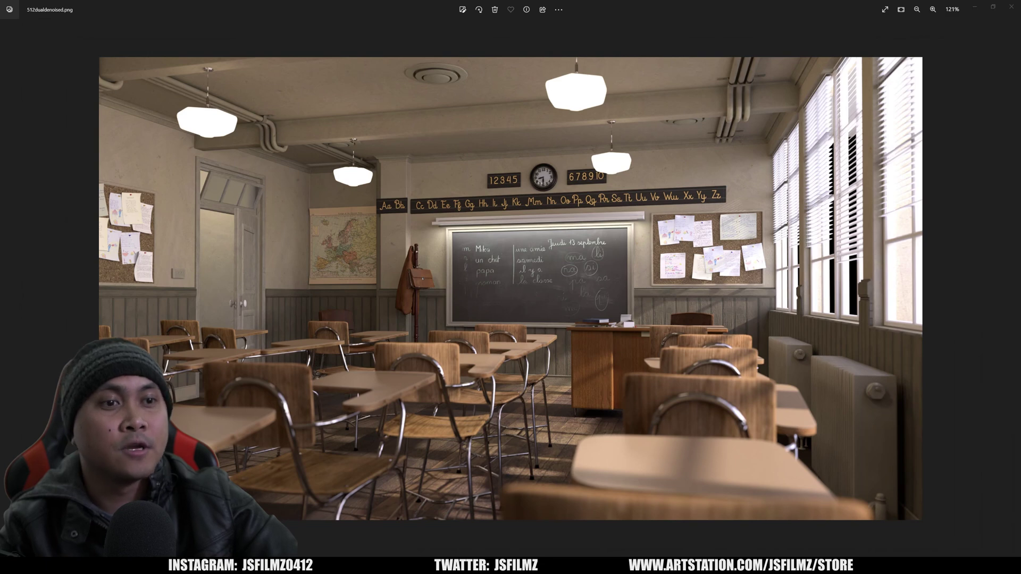
click(332, 528)
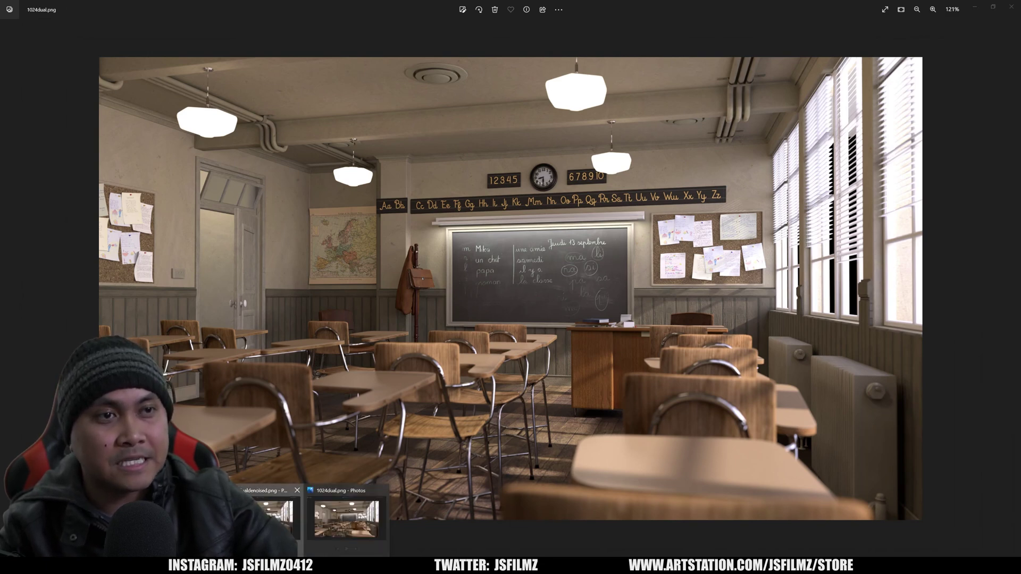
click(269, 524)
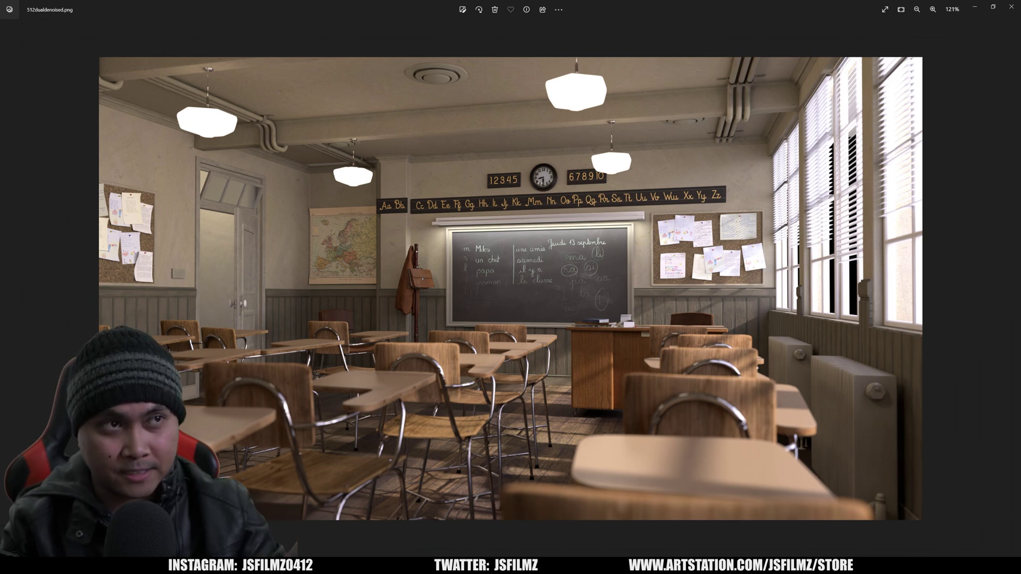